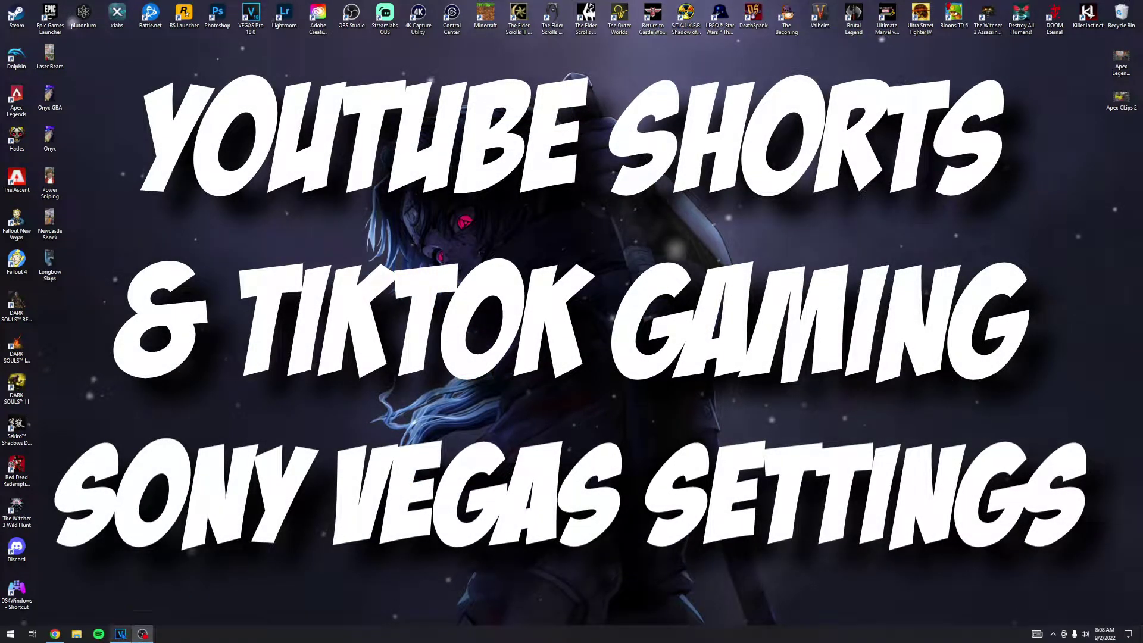
- Switch to VEGAS Pro and move the playhead to 00:00:38:11
click(120, 633)
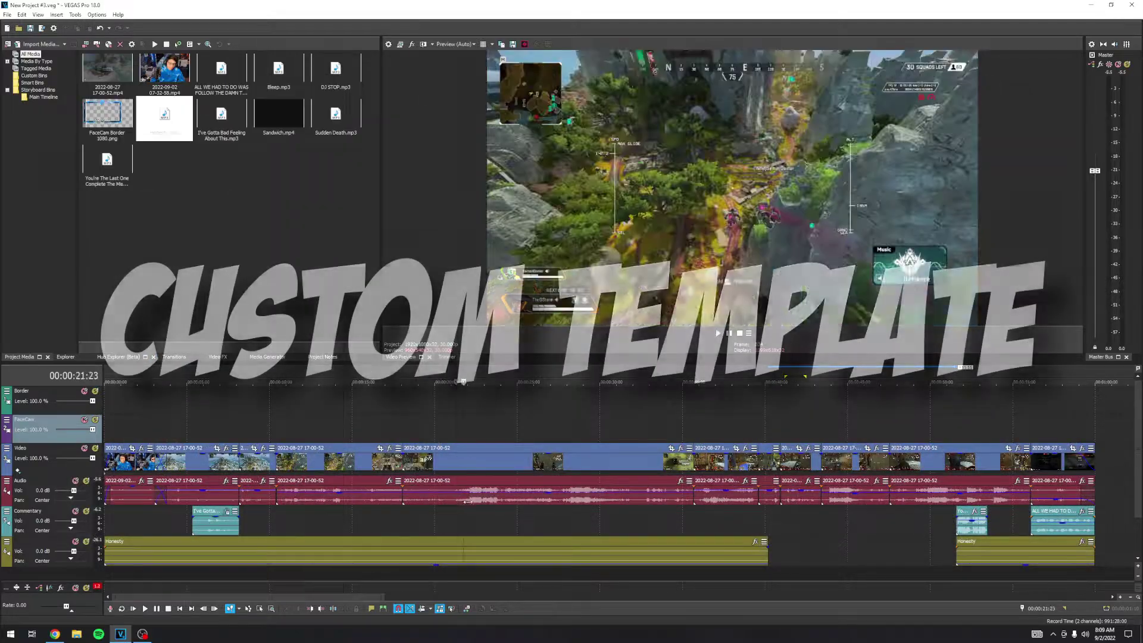
drag(467, 501, 730, 521)
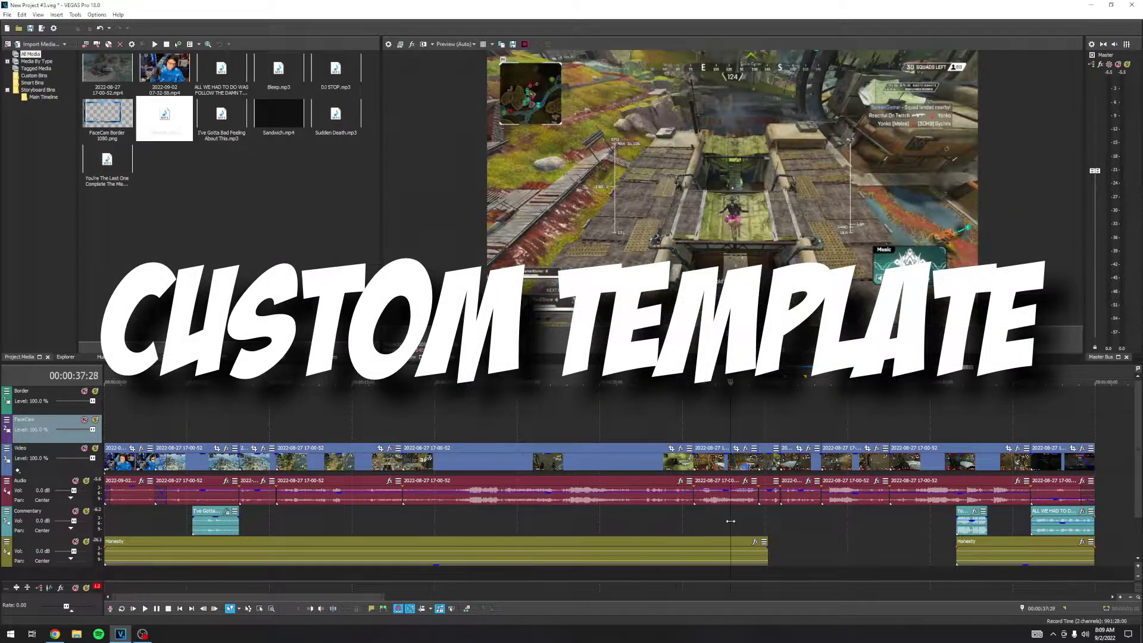
click(736, 519)
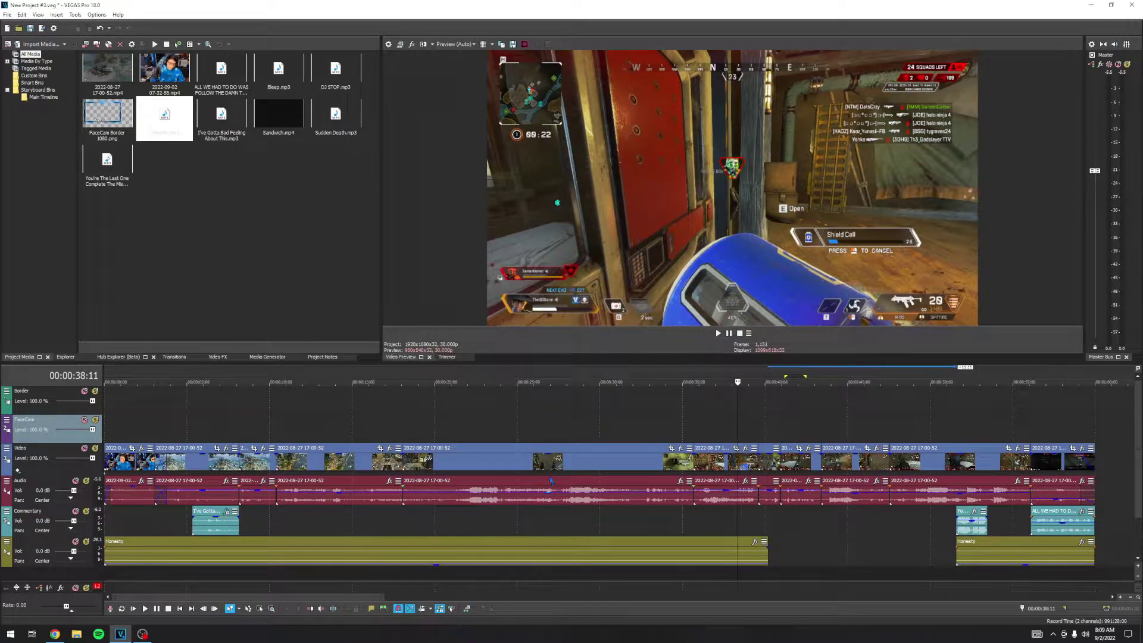
- Change the project's video template to Custom Phone (1080x1920, 60.000 fps) and apply it
click(388, 44)
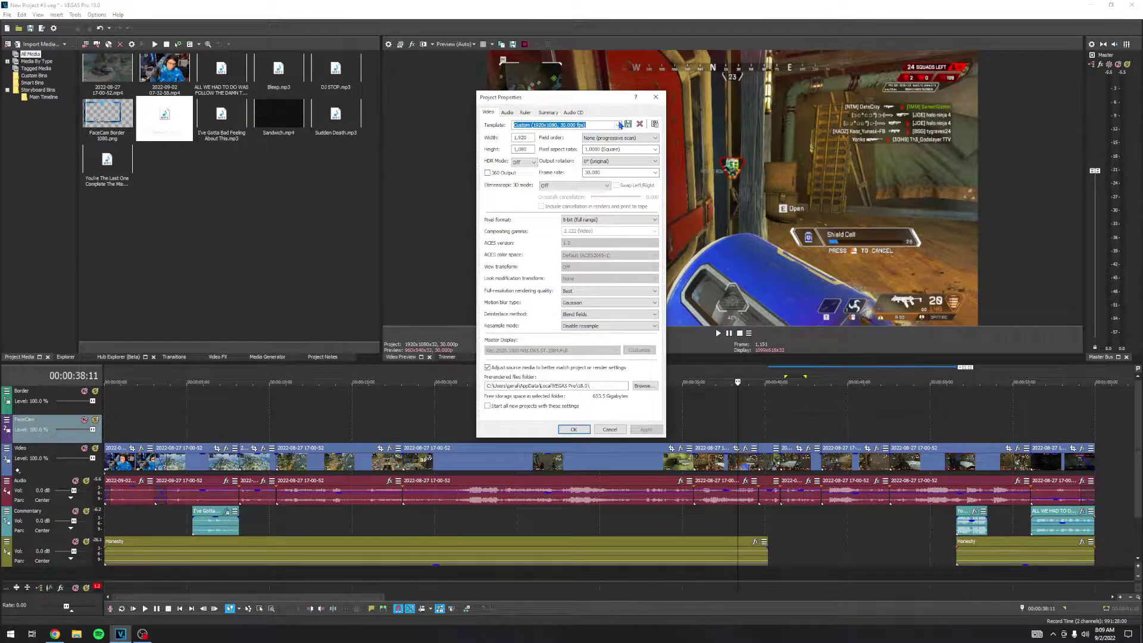
click(619, 125)
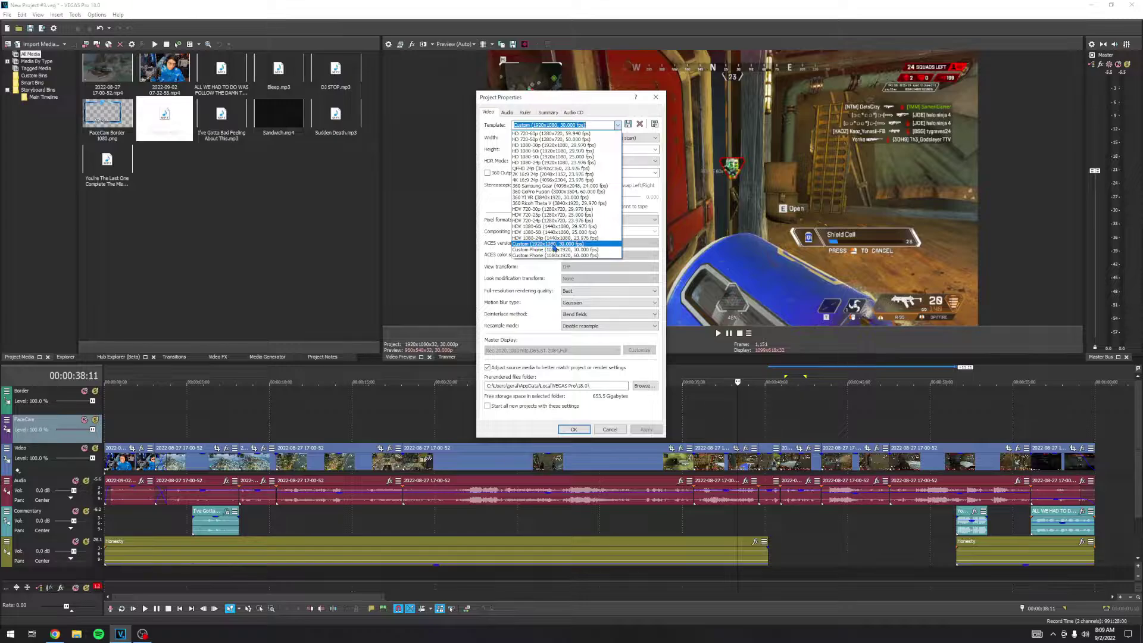
click(643, 196)
drag(528, 140, 485, 141)
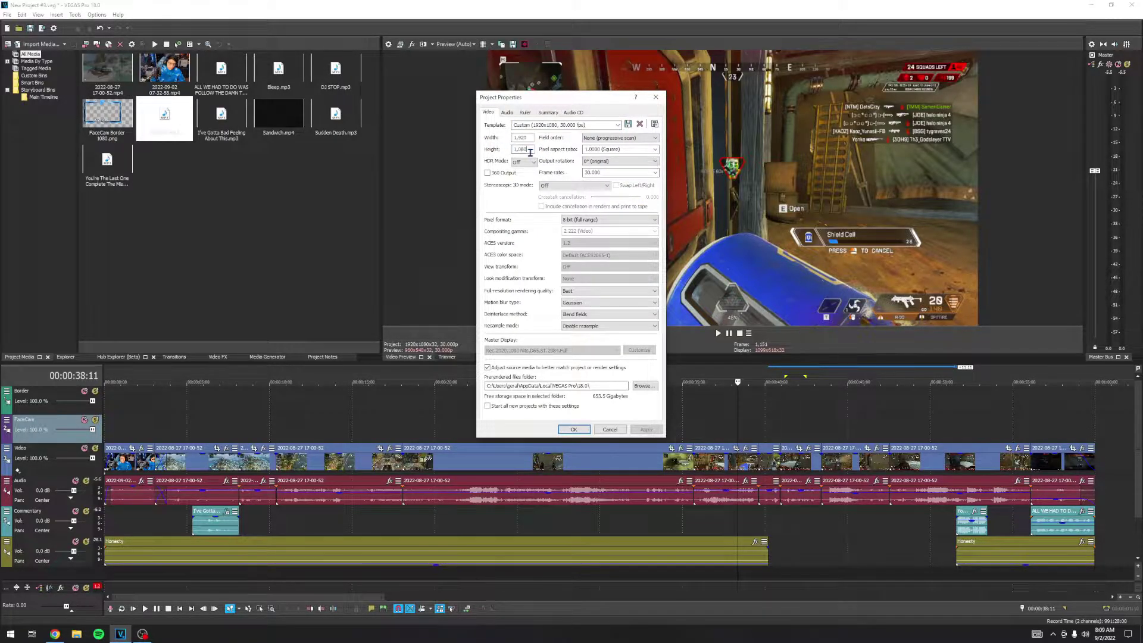
click(618, 125)
click(545, 257)
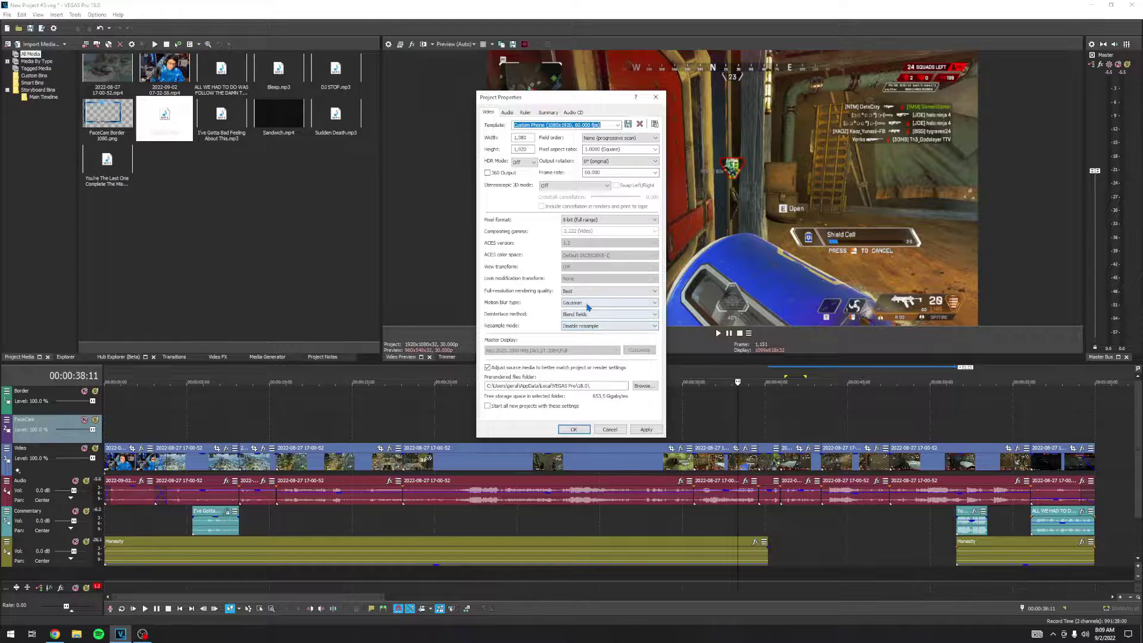
click(646, 429)
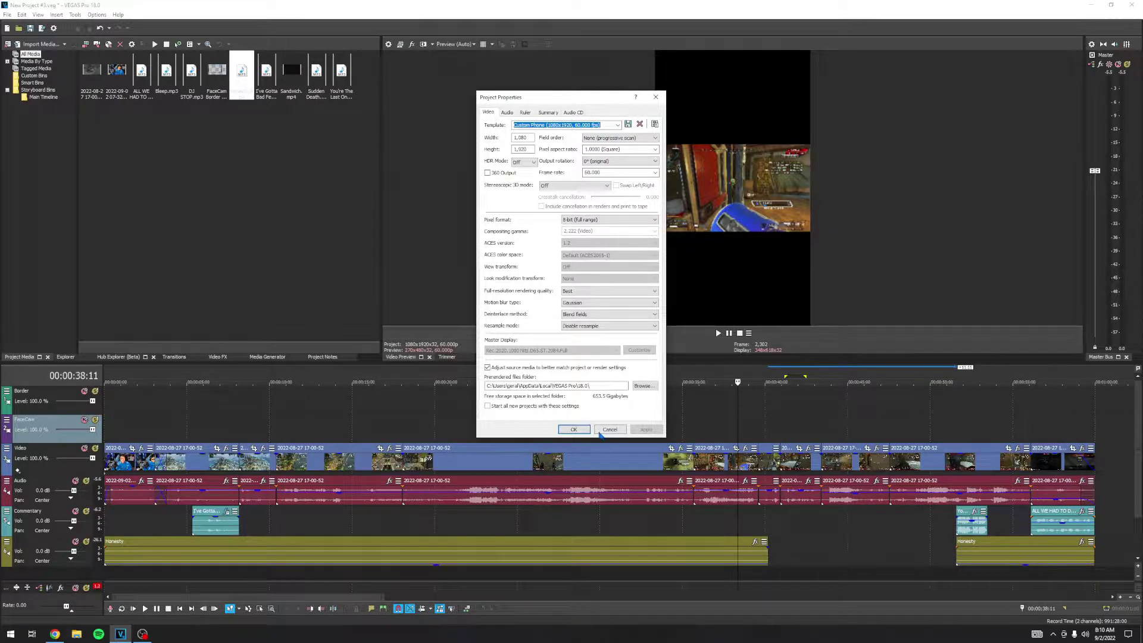
click(572, 430)
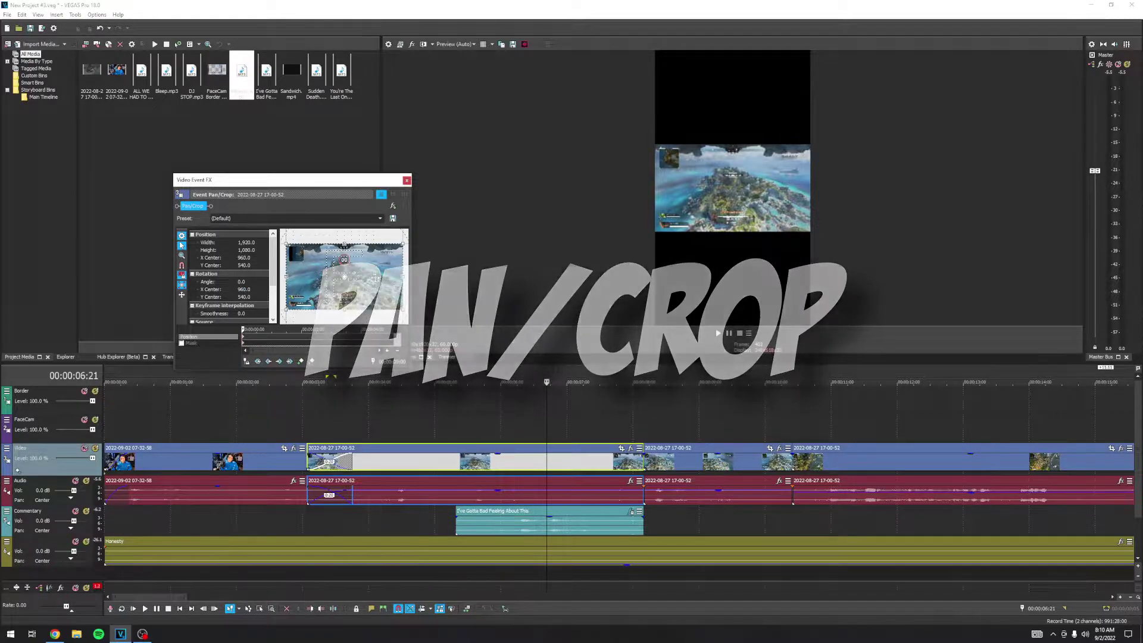
scroll(339, 268, down, 3)
drag(369, 271, 370, 291)
key(ctrl+z)
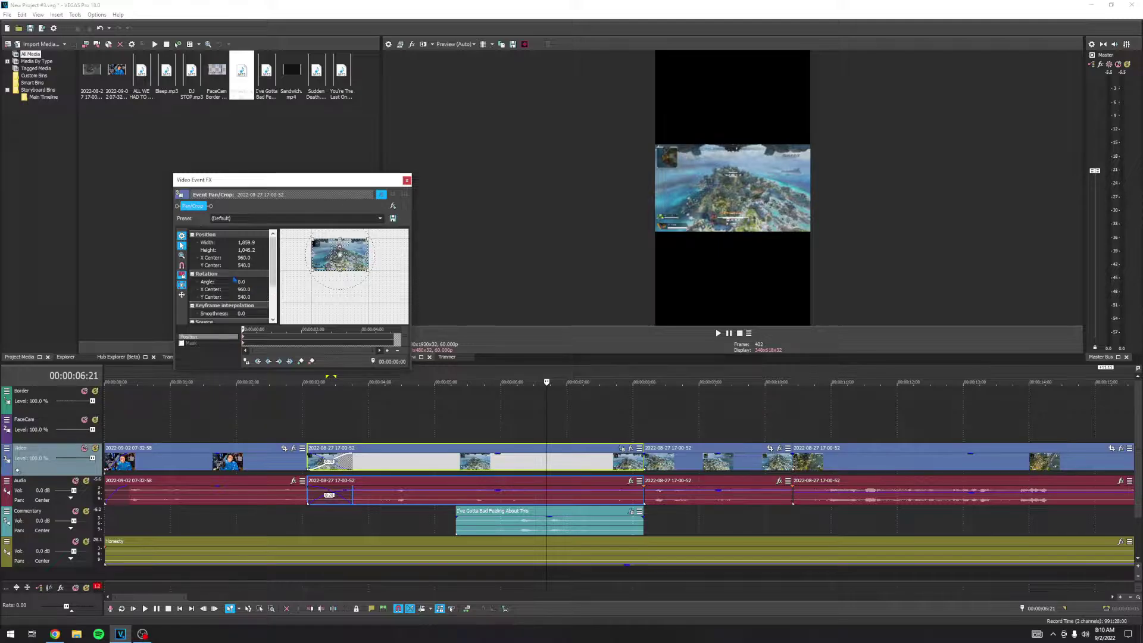
- Try filling the vertical frame by setting Maintain aspect ratio to No in the gameplay clip's Pan/Crop source settings
scroll(203, 251, down, 3)
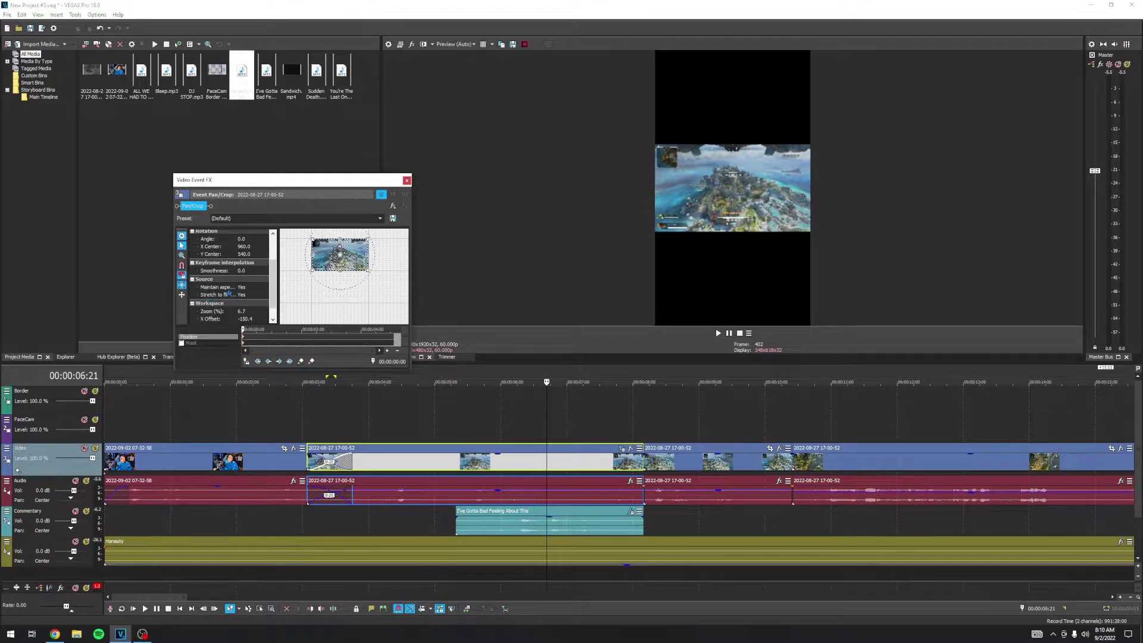
click(252, 287)
click(265, 288)
click(260, 300)
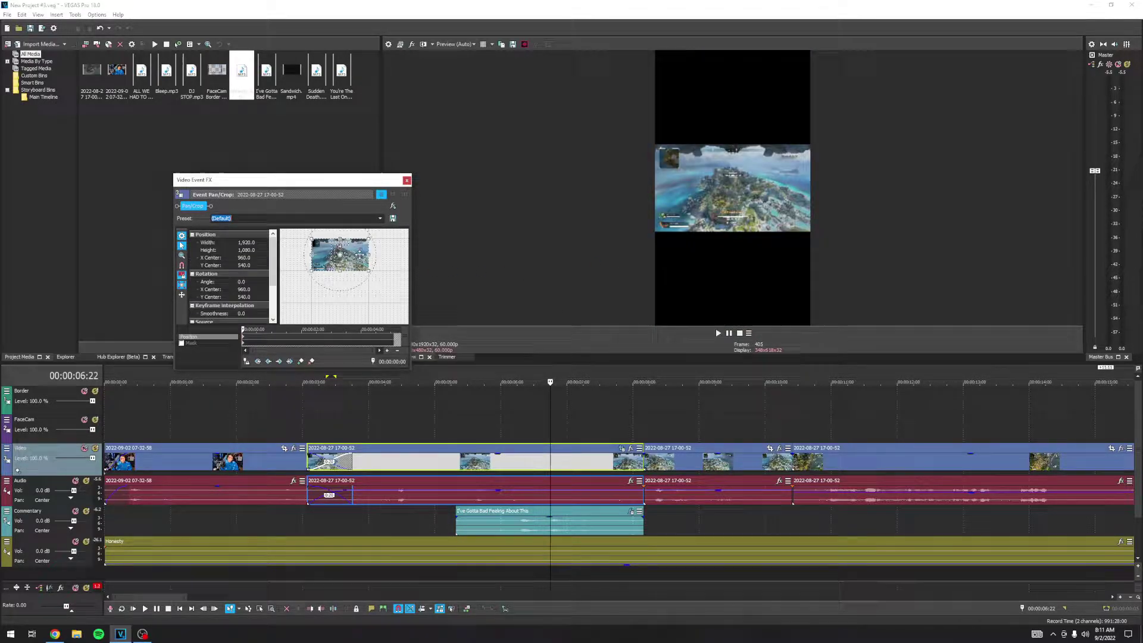
- Match the gameplay clip's crop to the output aspect and copy the clip
right_click(360, 254)
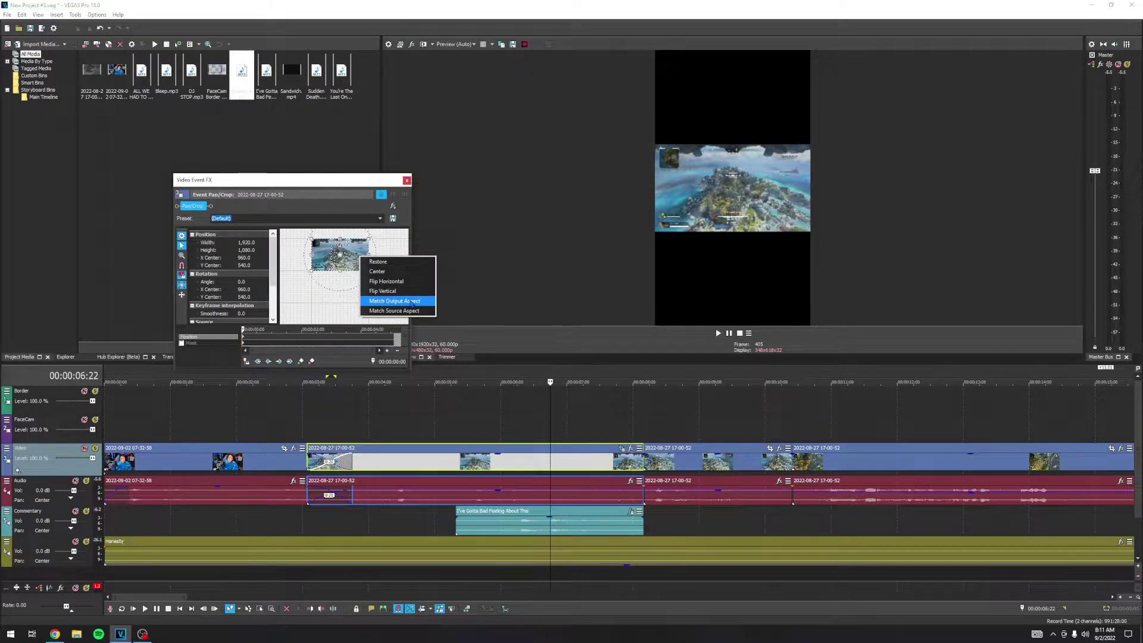
click(939, 444)
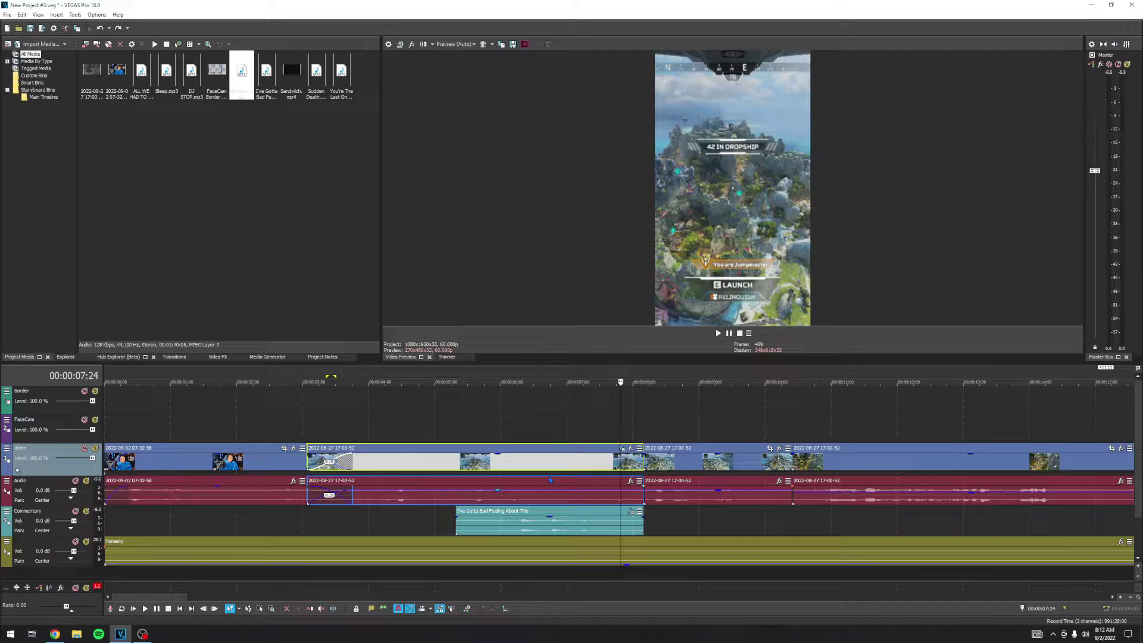
right_click(541, 463)
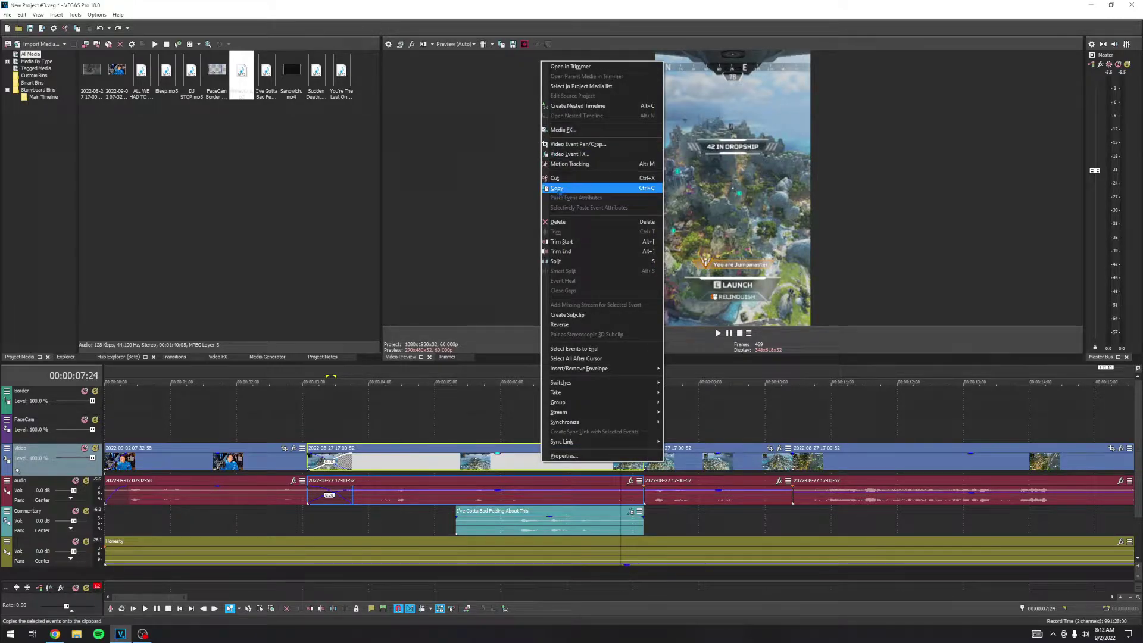
click(581, 188)
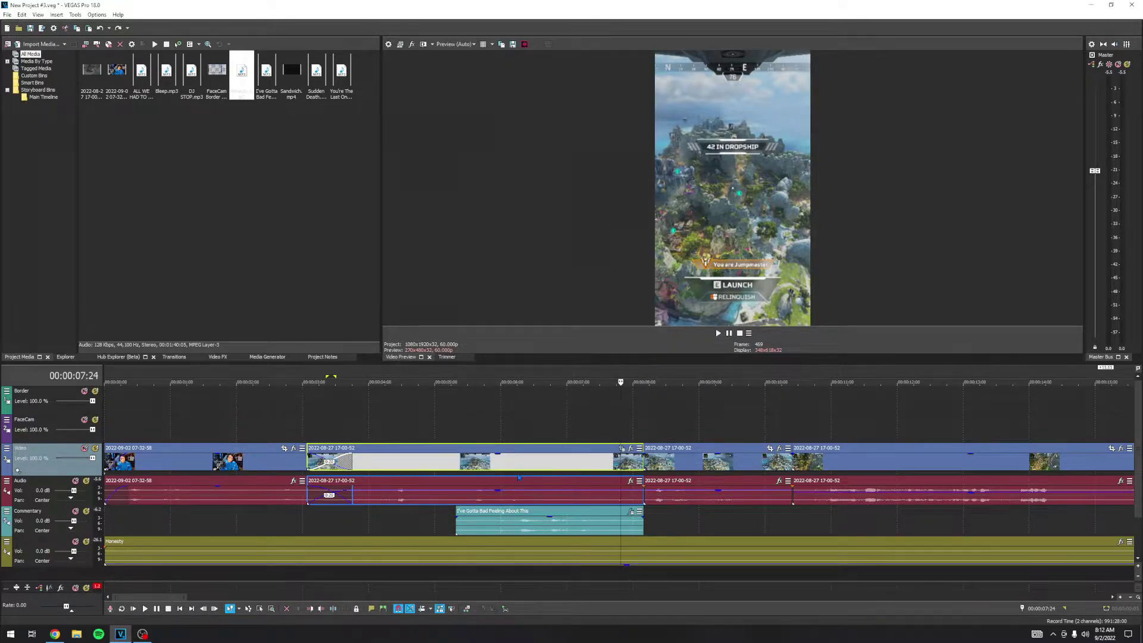
- Paste the copied clip's event attributes onto the remaining gameplay clips on the Video track
click(516, 469)
scroll(516, 469, down, 3)
click(146, 464)
scroll(146, 464, down, 2)
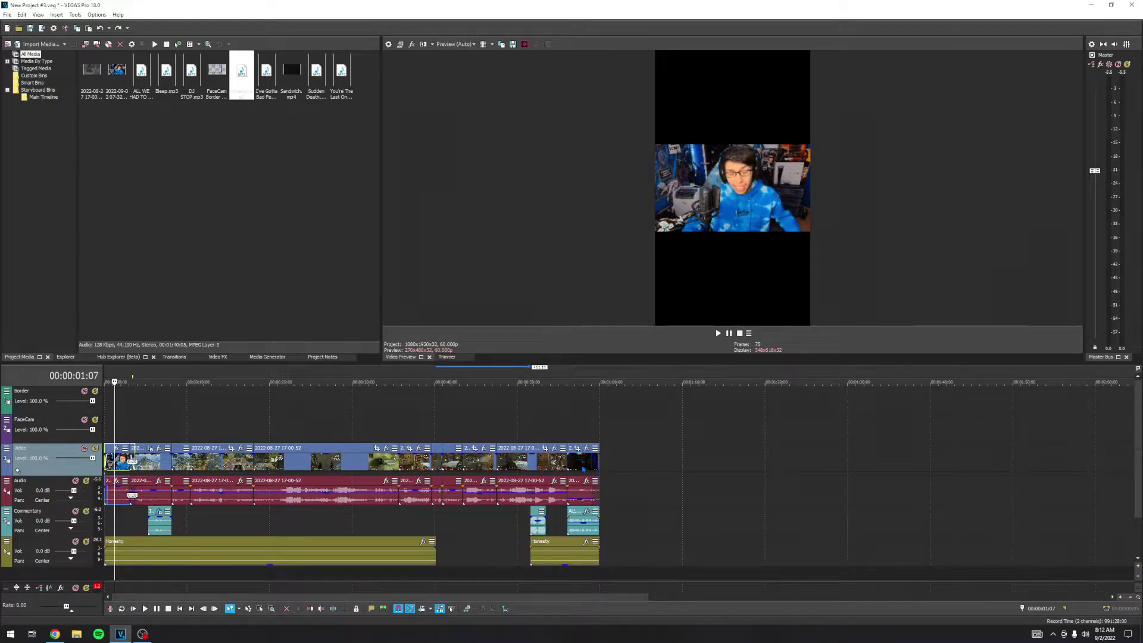
shift+click(581, 467)
right_click(580, 467)
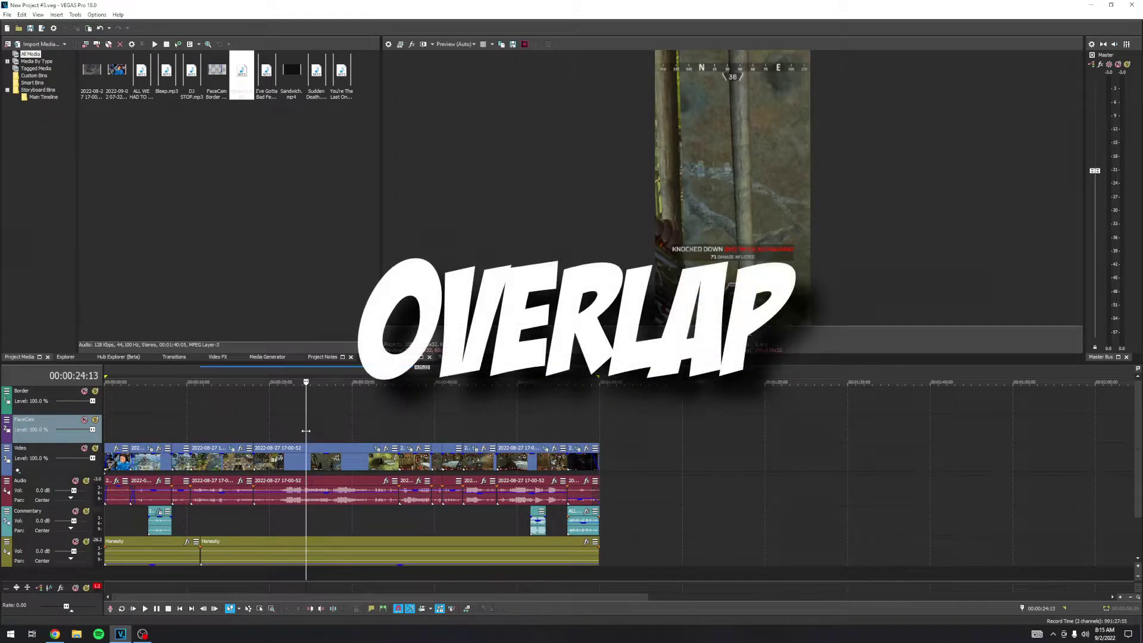
- Review the vertically cropped gameplay at several points along the timeline up to 00:00:52:24
click(457, 431)
click(497, 430)
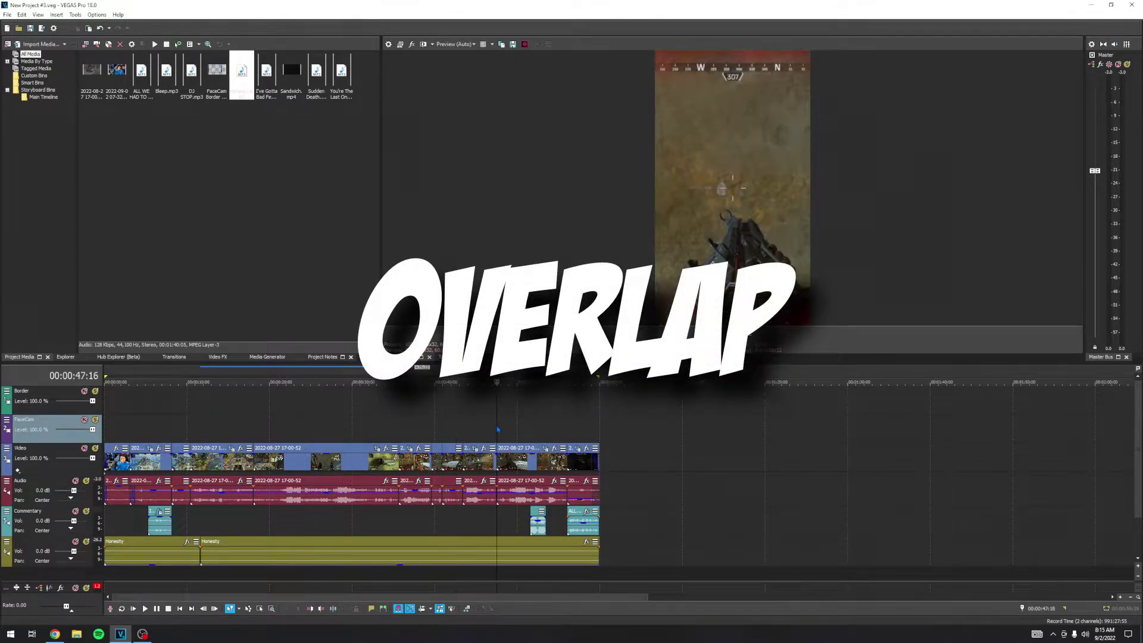
click(524, 430)
click(540, 430)
click(540, 431)
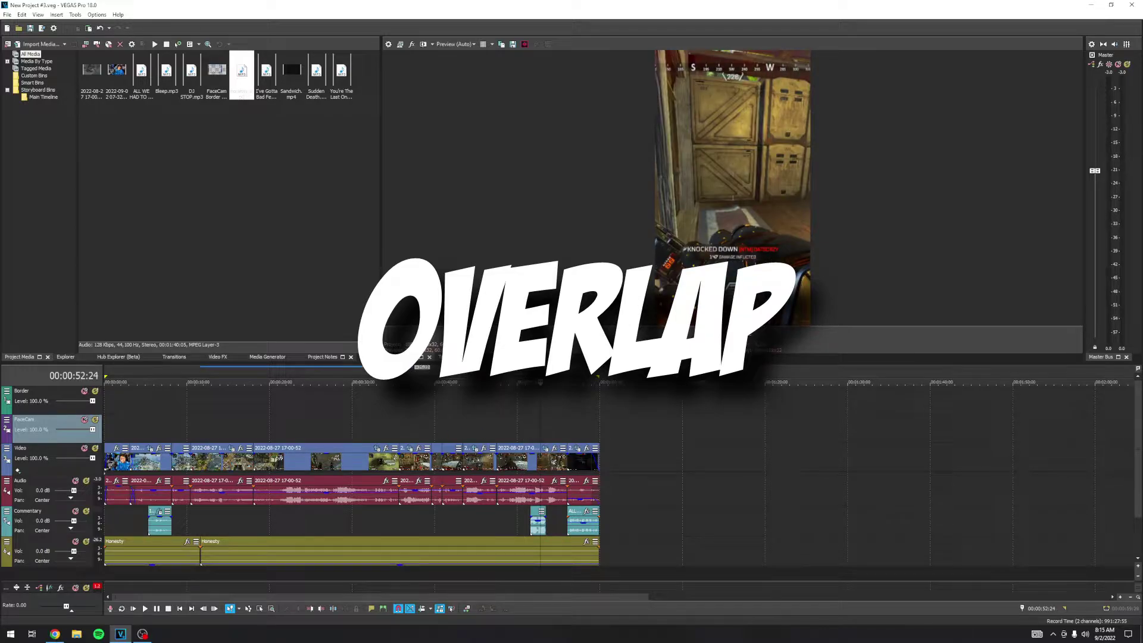
- Duplicate the gameplay clips from the Video track onto the FaceCam track above, aligned with the originals
click(119, 460)
click(149, 461)
scroll(149, 461, up, 5)
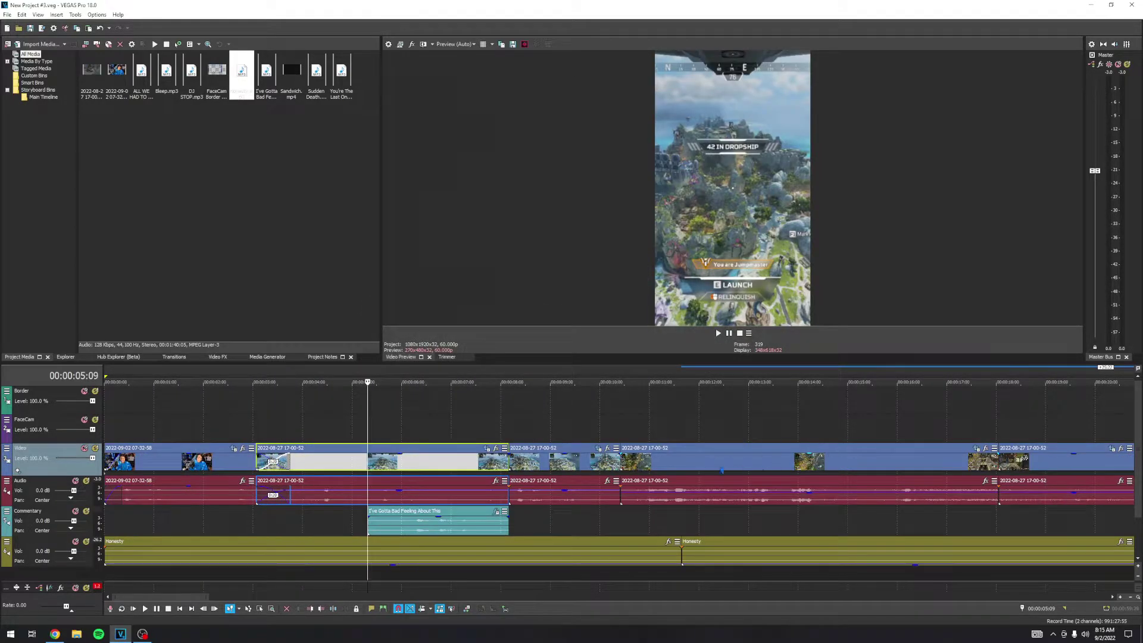
click(419, 463)
click(558, 463)
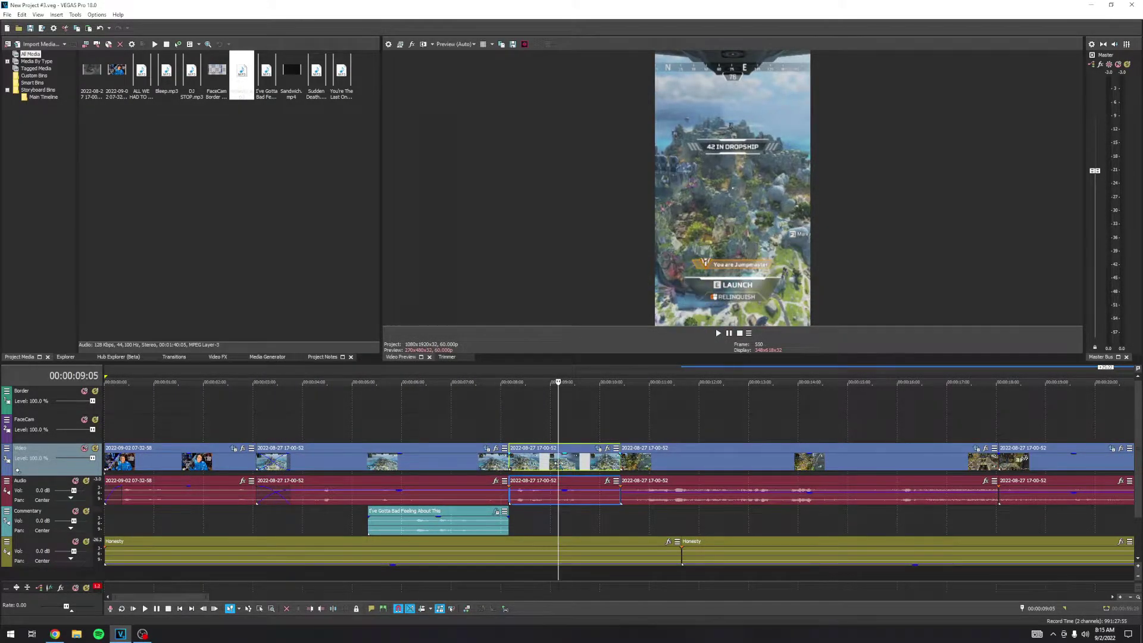
click(610, 461)
click(649, 462)
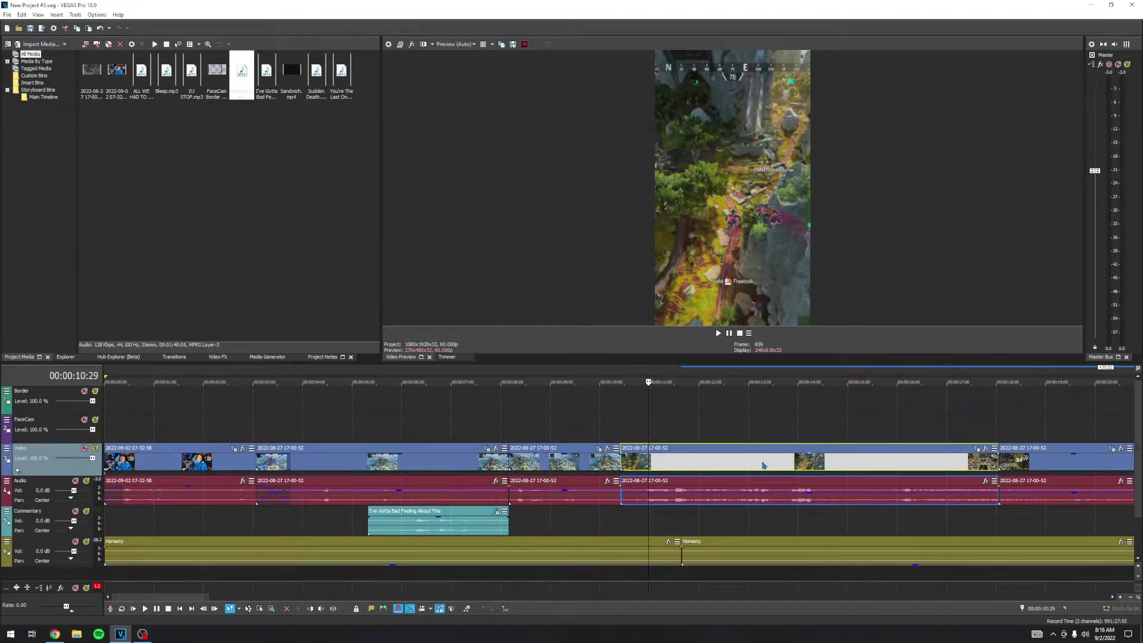
scroll(634, 476, down, 3)
click(720, 465)
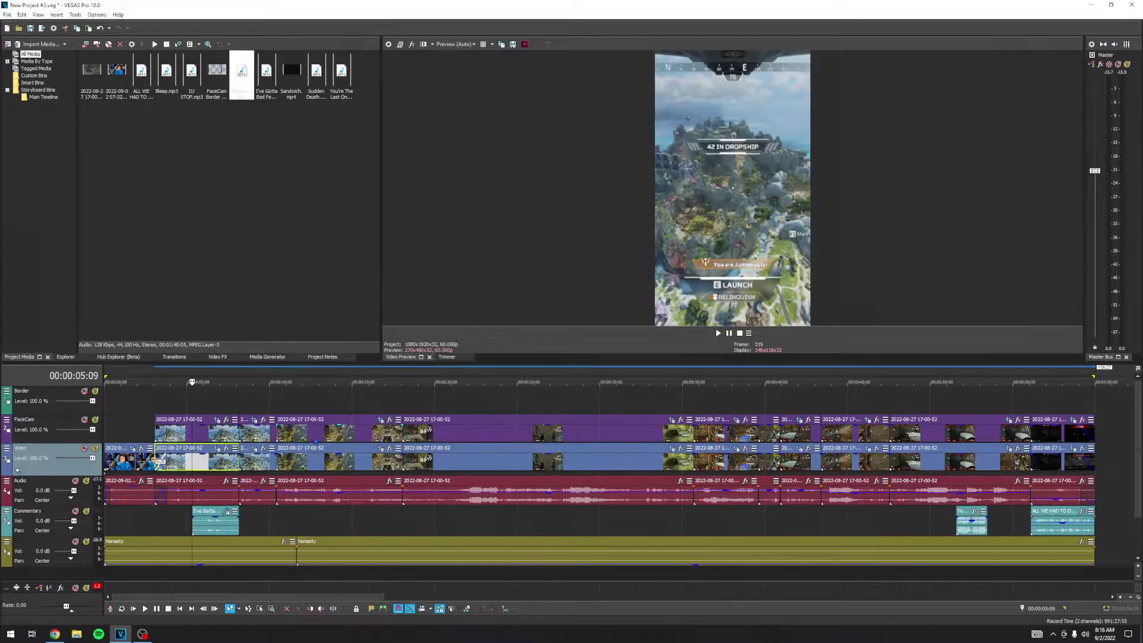
- Reposition the first FaceCam clip's crop over the footage's lower-left player status display so it sits atop the vertical frame
click(216, 420)
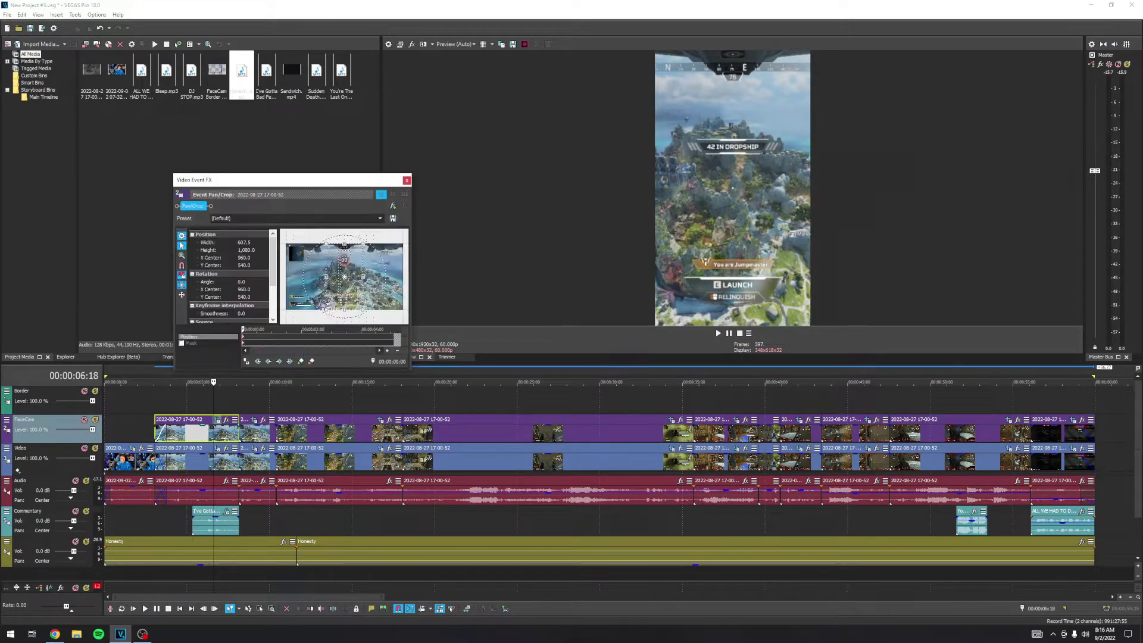
scroll(250, 305, down, 5)
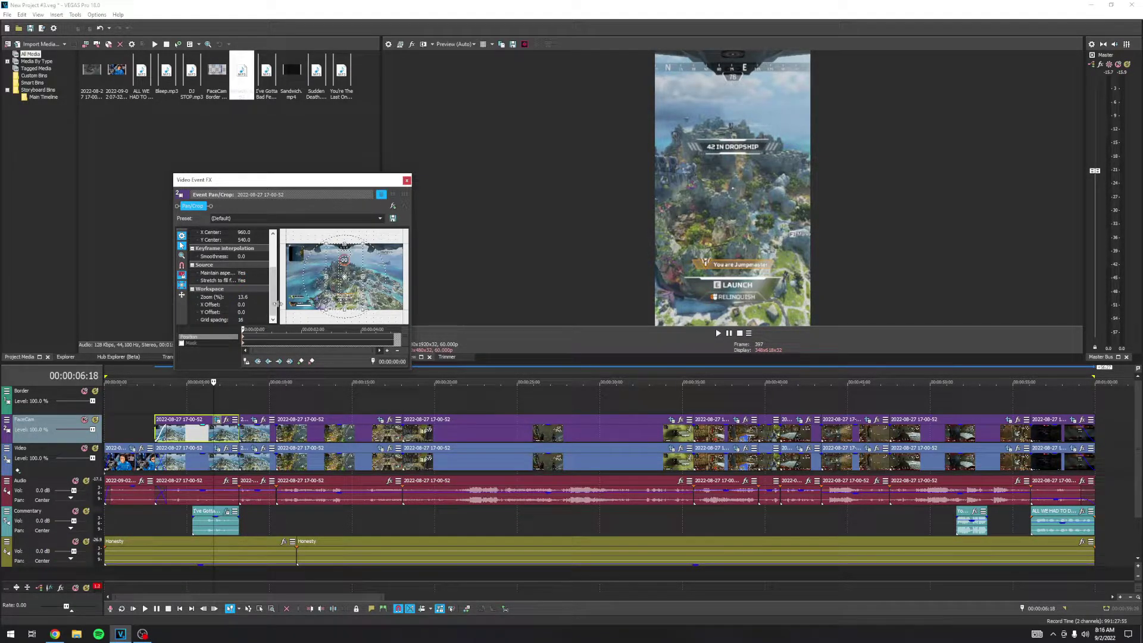
drag(331, 263, 293, 312)
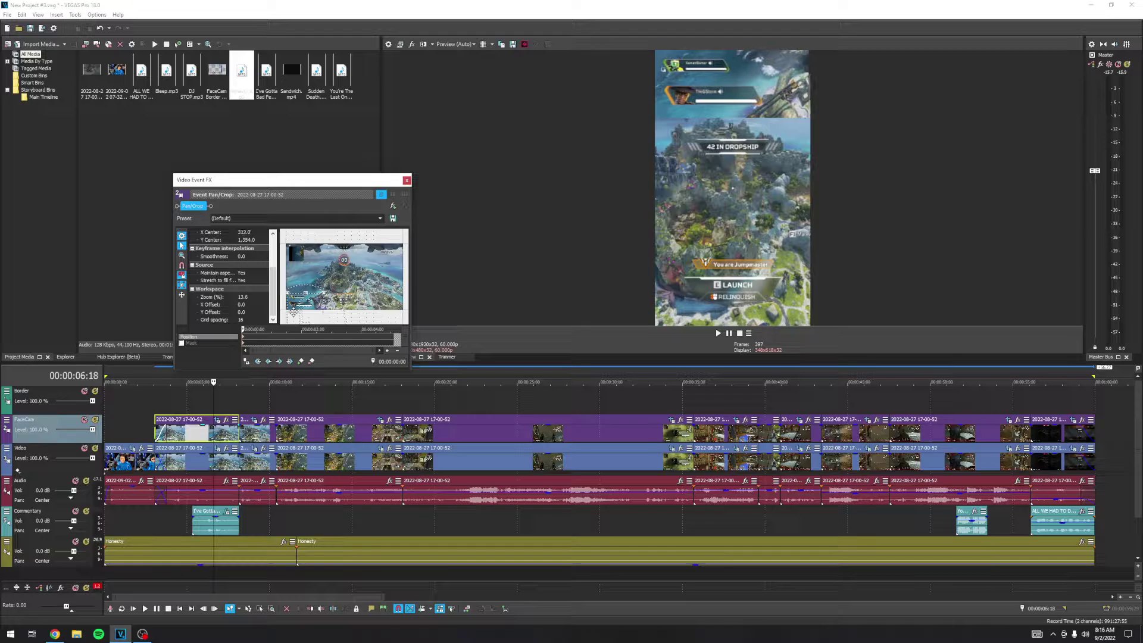
scroll(318, 273, up, 2)
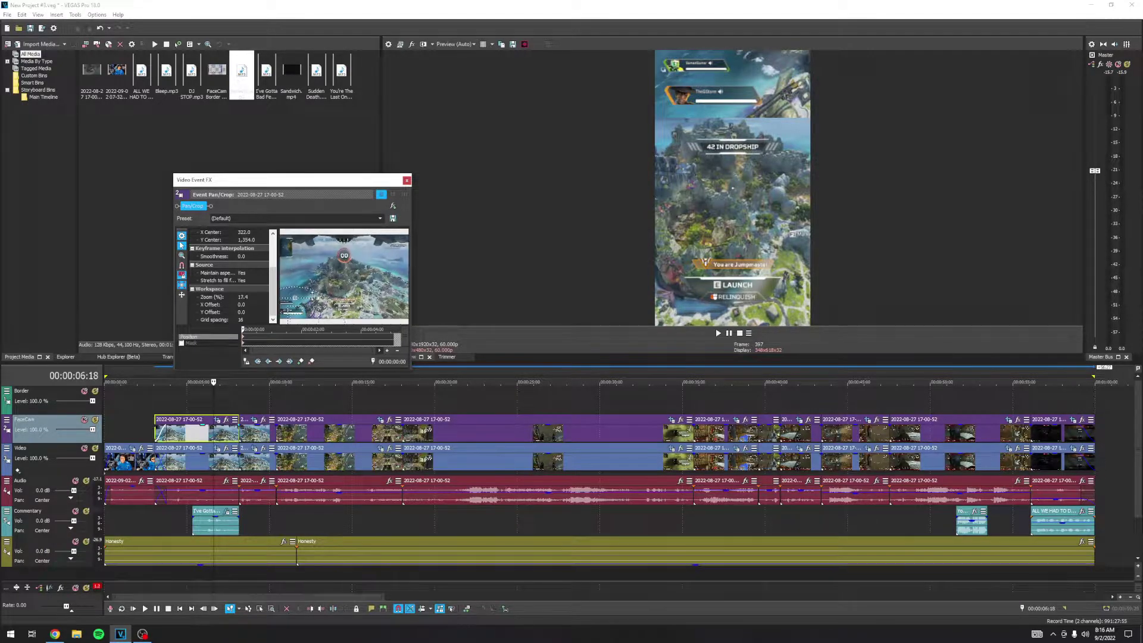
drag(317, 273, 381, 252)
scroll(380, 252, up, 2)
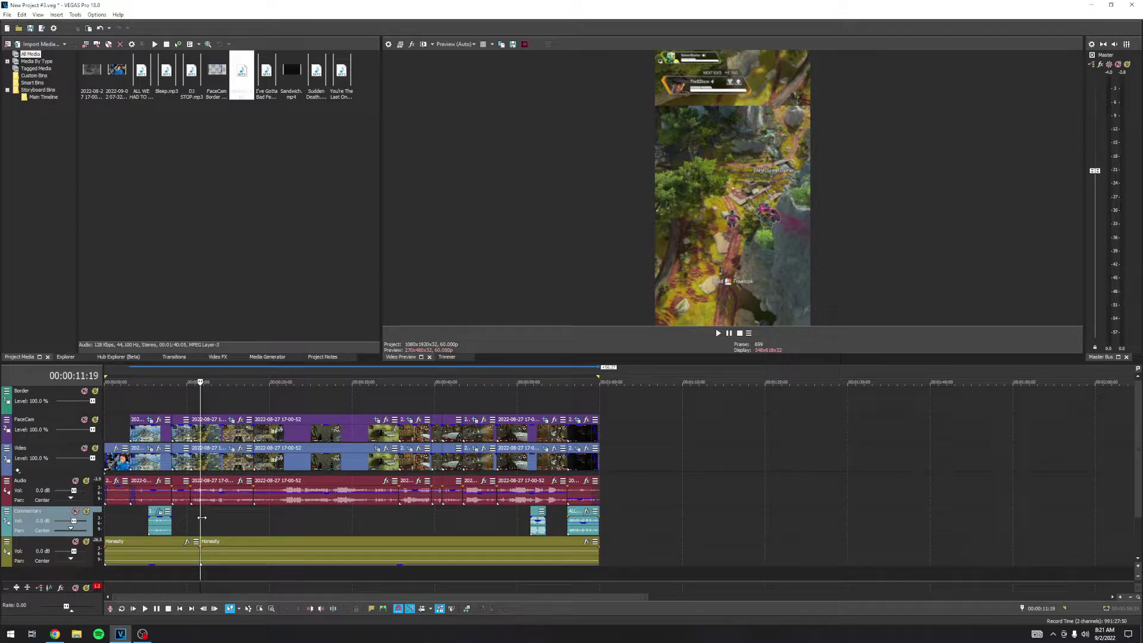
- Play back the layered vertical edit from 00:00:11:19 and check the frame at 00:00:38:05
key(space)
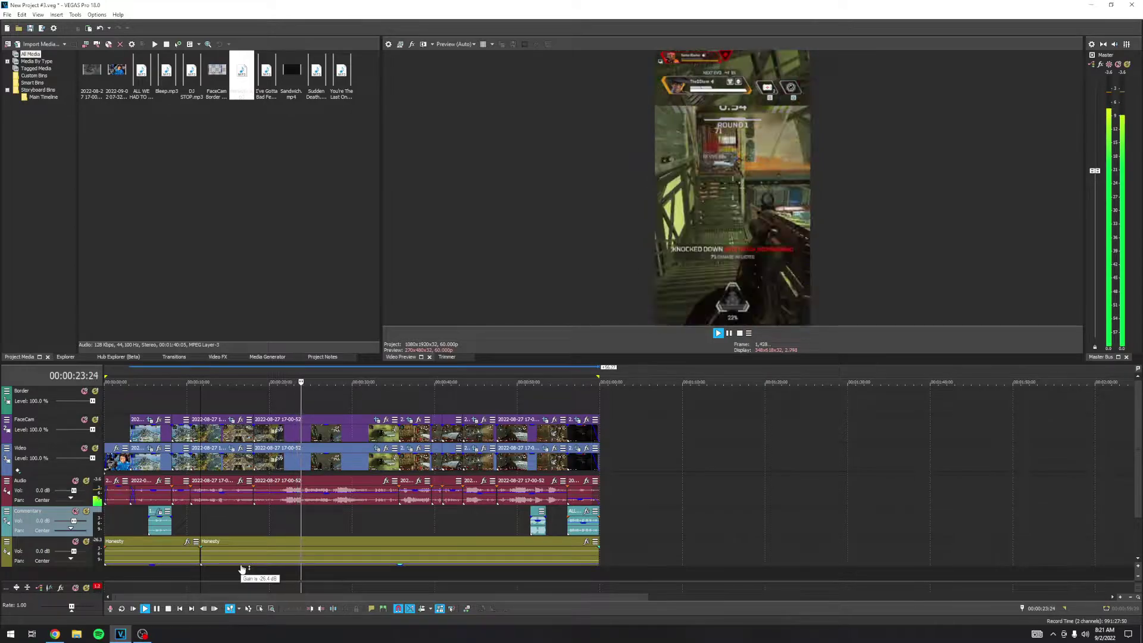
click(307, 528)
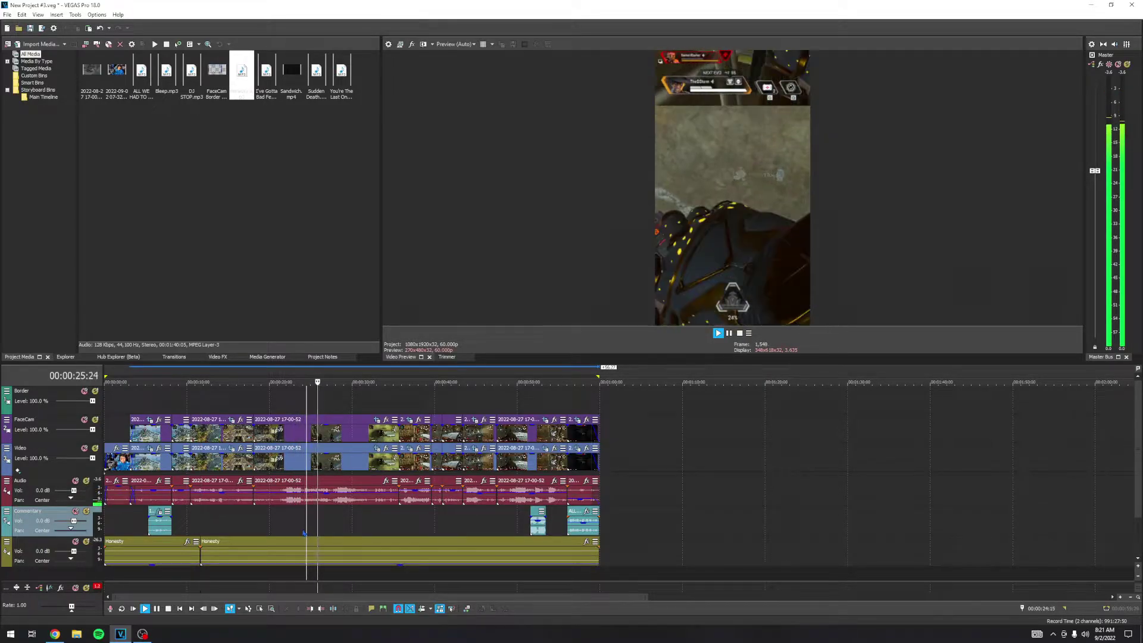
click(419, 531)
key(space)
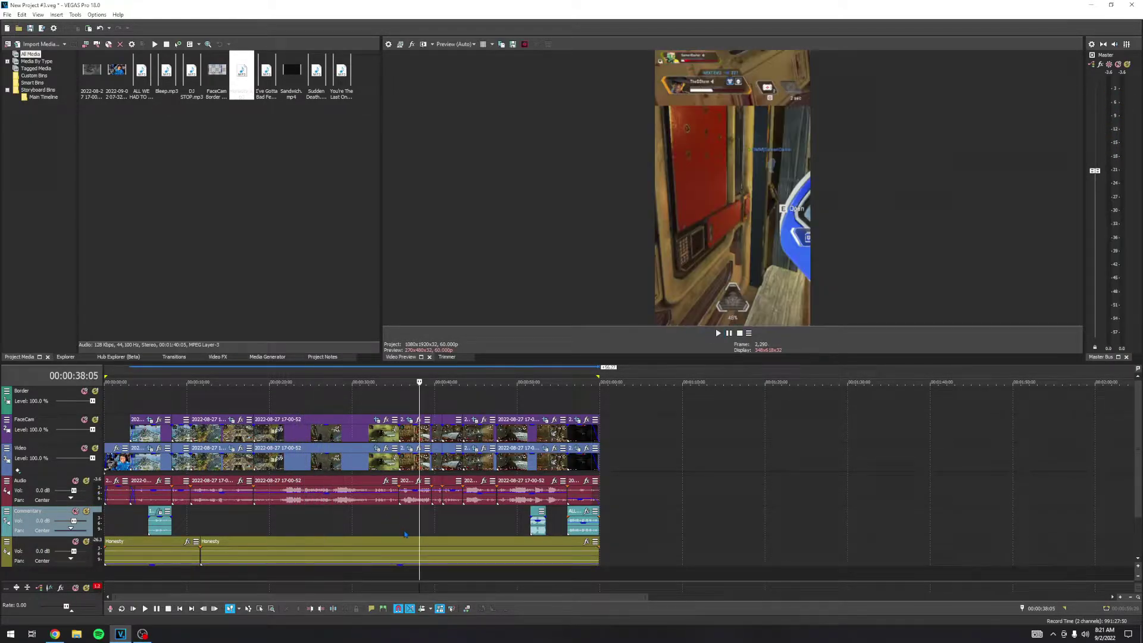
- Examine the last two Commentary clips and the footage above them near the end of the timeline
click(533, 523)
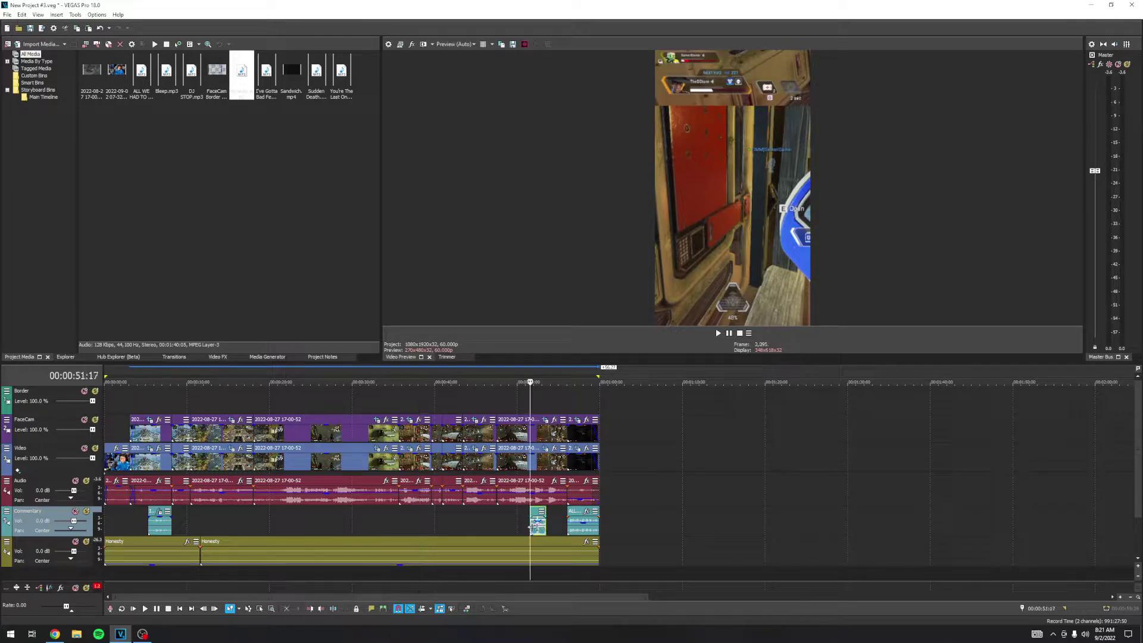
click(572, 528)
click(570, 529)
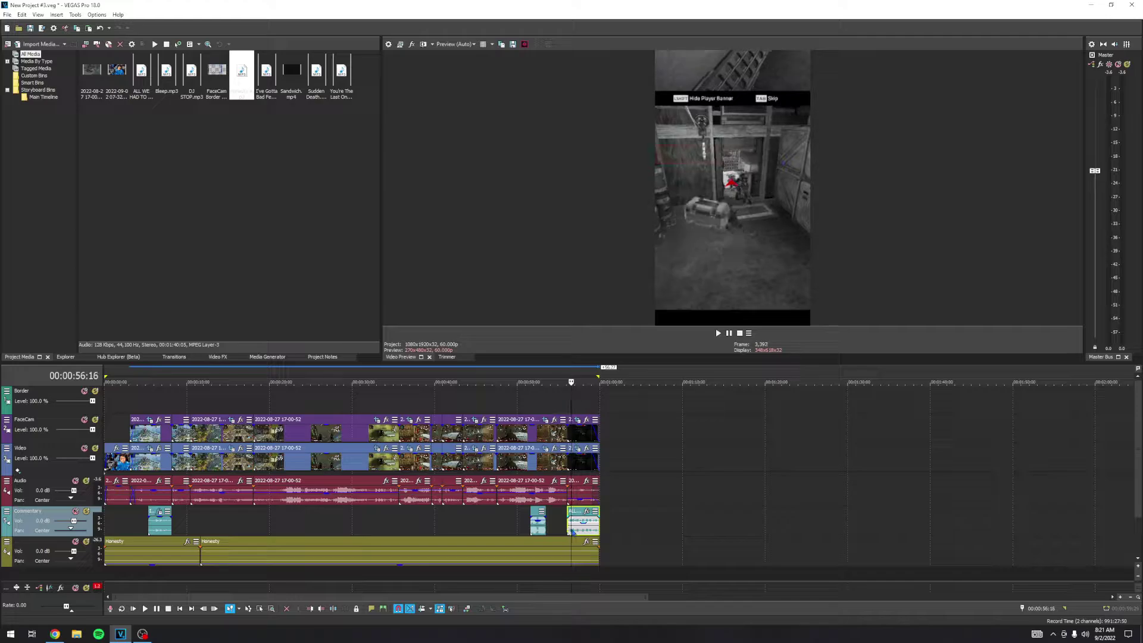
click(567, 528)
click(526, 528)
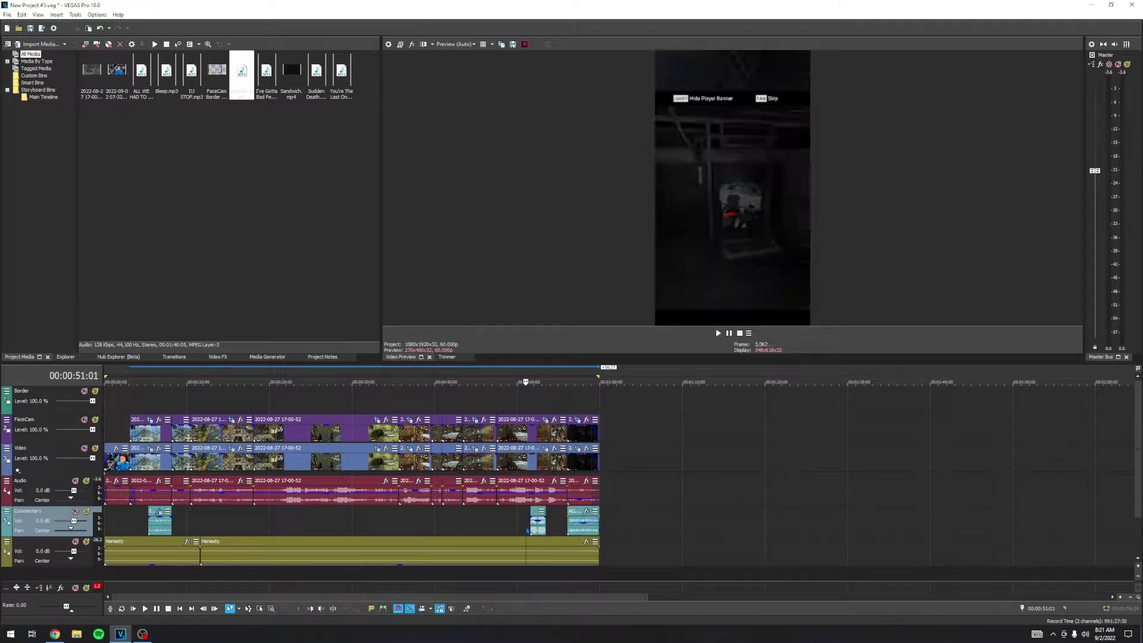
- Play back the ending from 00:00:51:01 to check the short Commentary clip against the gameplay
key(space)
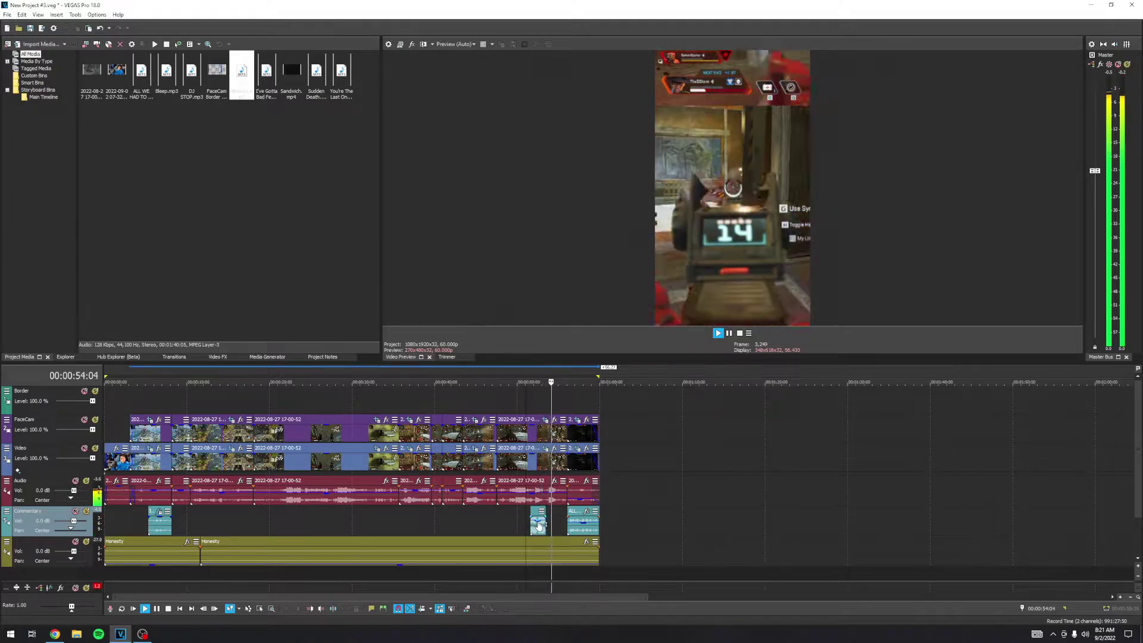
drag(539, 521, 540, 526)
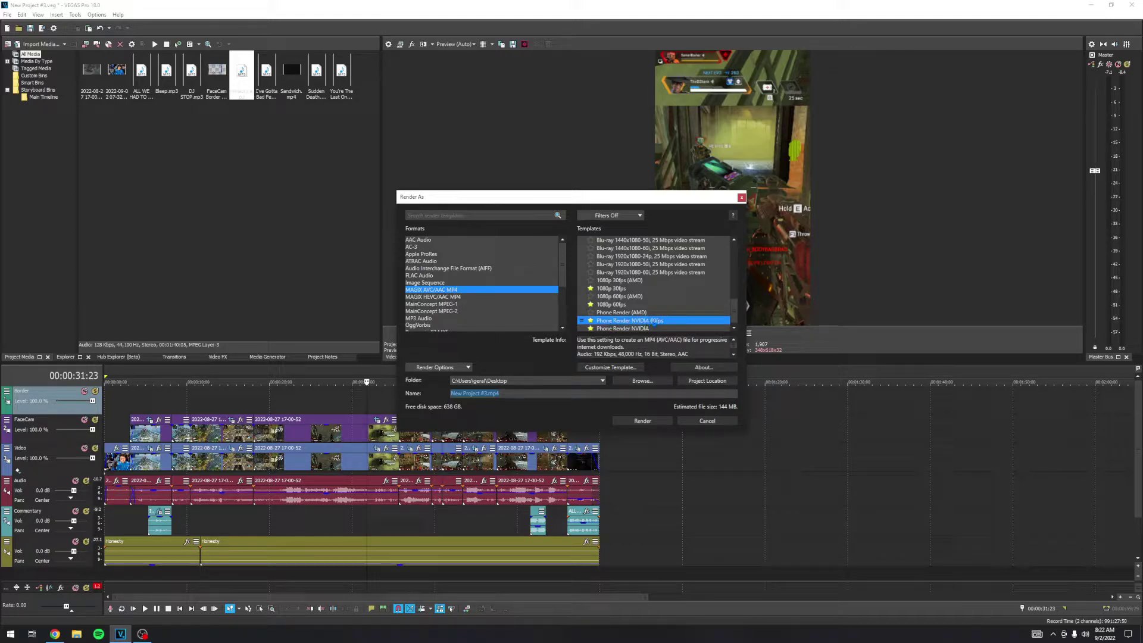
- Review the settings of the MAGIX AVC/AAC MP4 template Phone Render NVIDIA 60fps and render the project to the Desktop as Random Kid
click(610, 367)
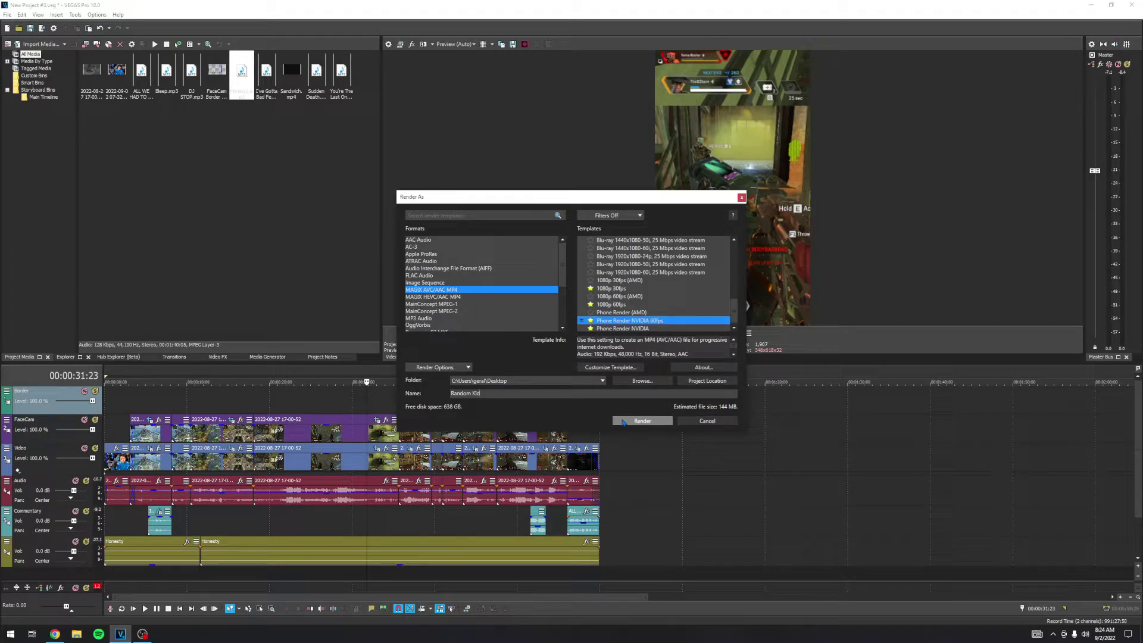
click(622, 421)
click(635, 421)
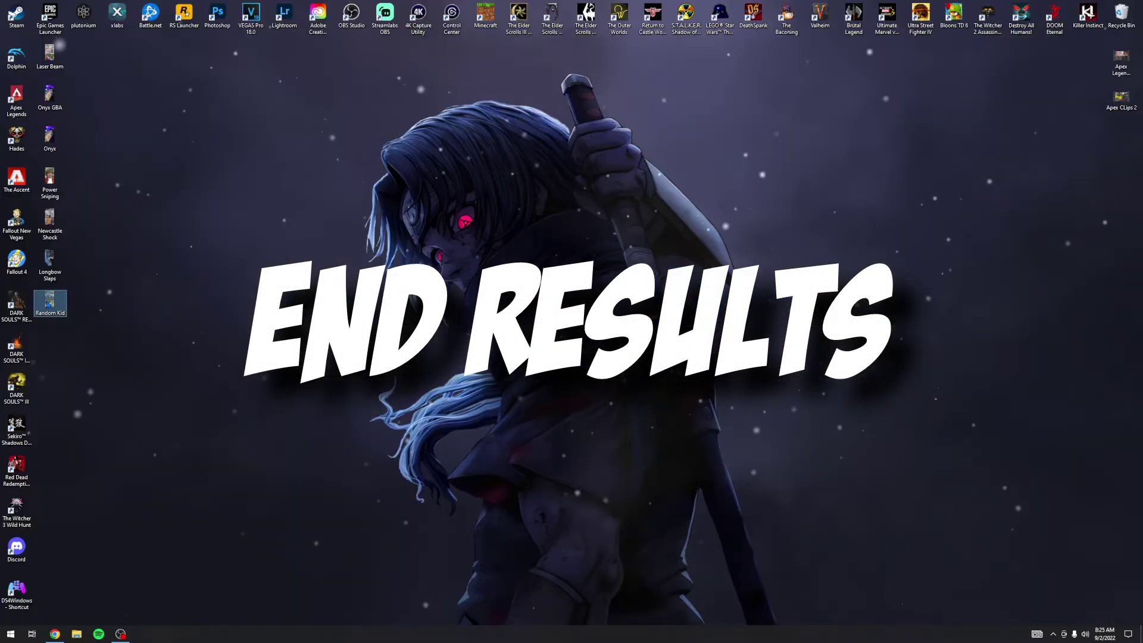
- Open the rendered Random Kid video from the desktop in the media player and watch it in a maximized window
key(Return)
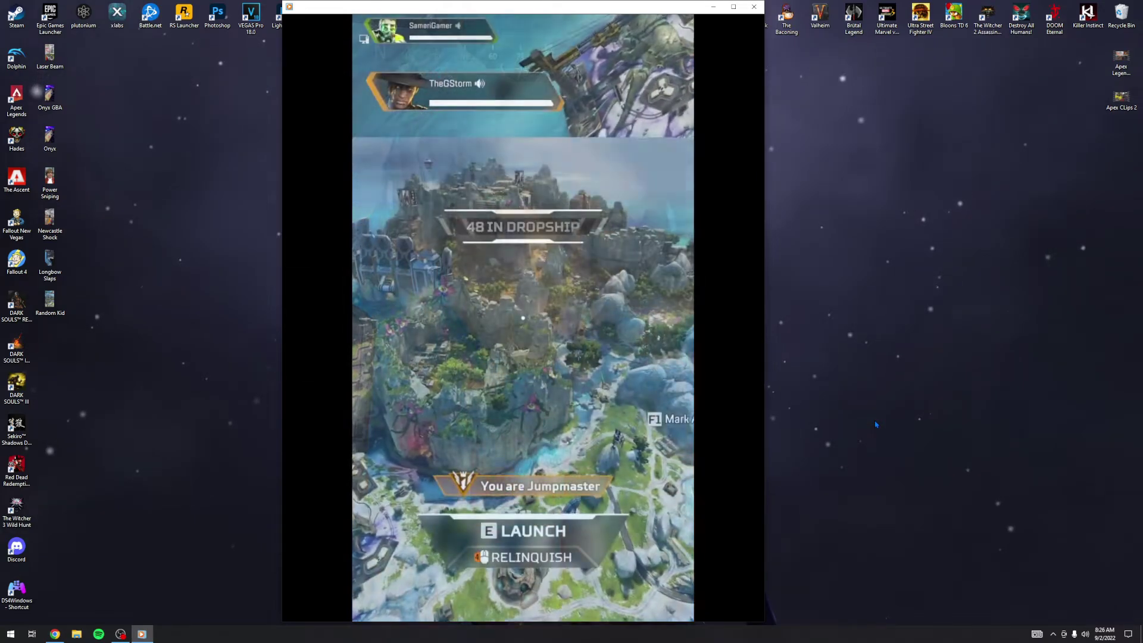
click(733, 6)
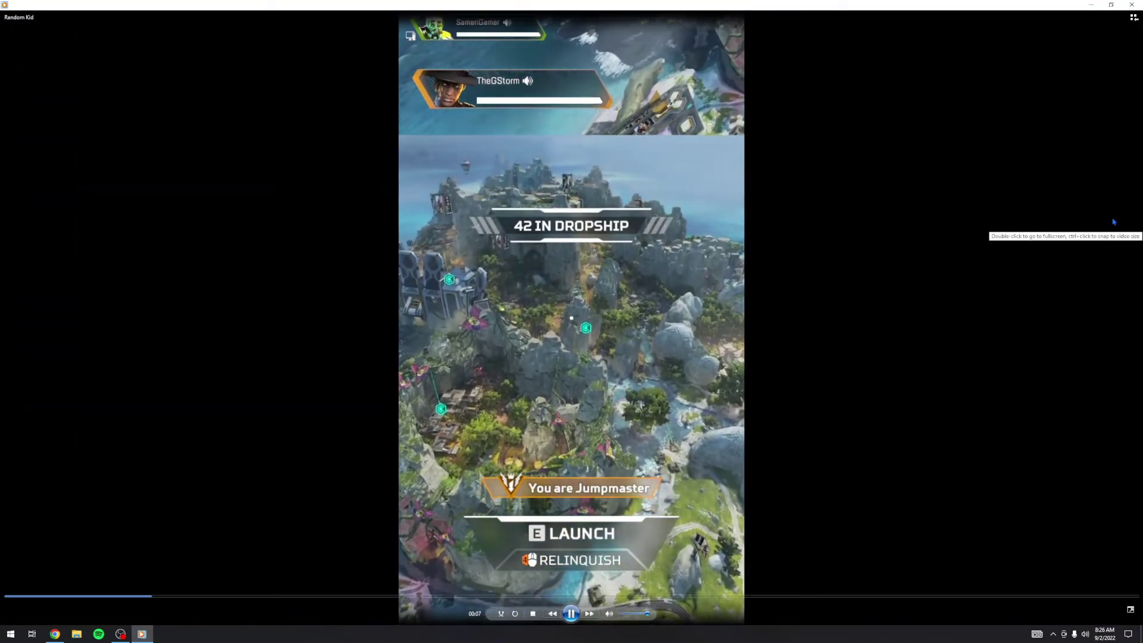